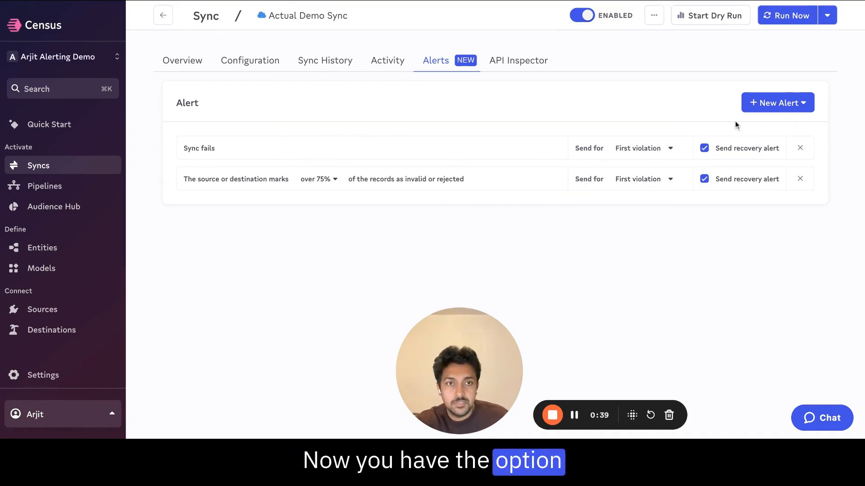
- Check the violation frequency options available for the sync failure alert
left_click(650, 150)
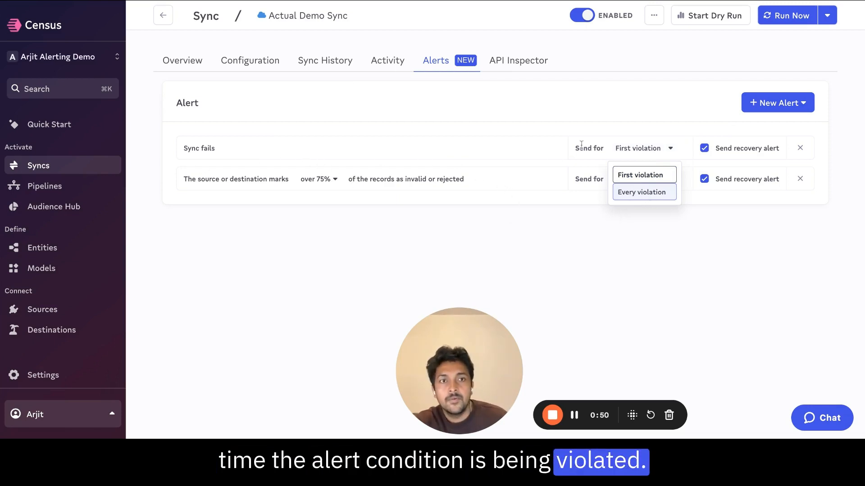
left_click(699, 86)
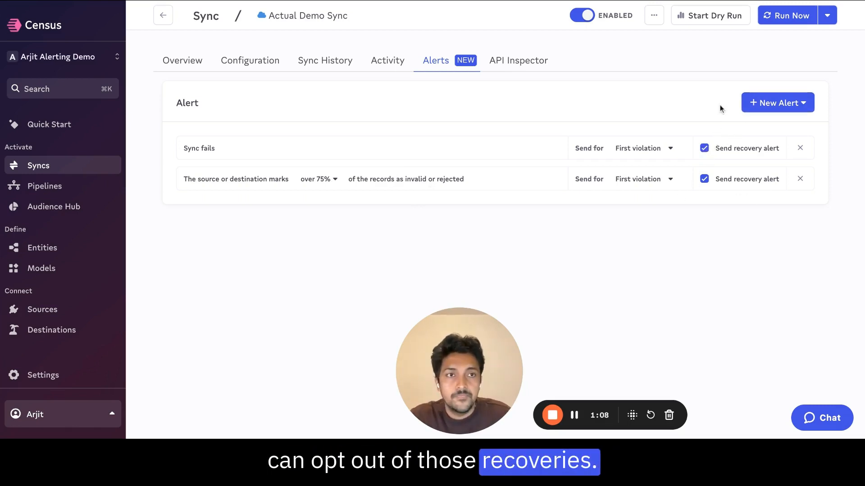
- Add two Sync Status alerts, one for when the sync has started and one for when it has completed
left_click(781, 107)
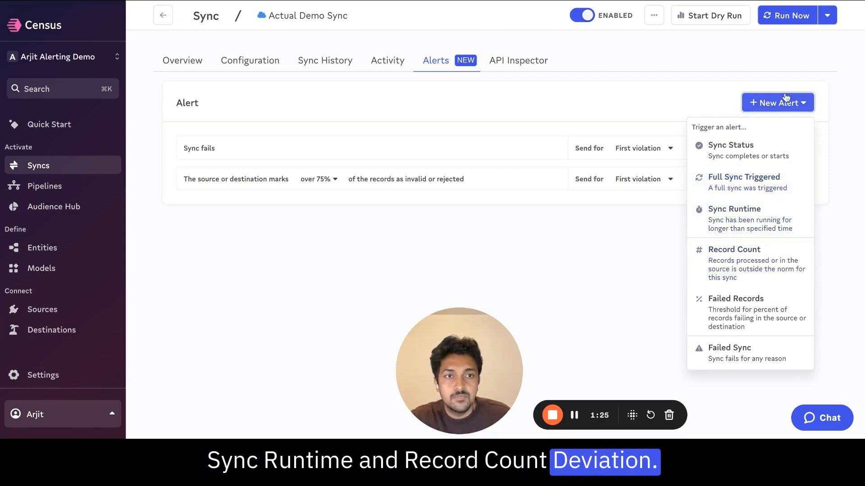
left_click(742, 144)
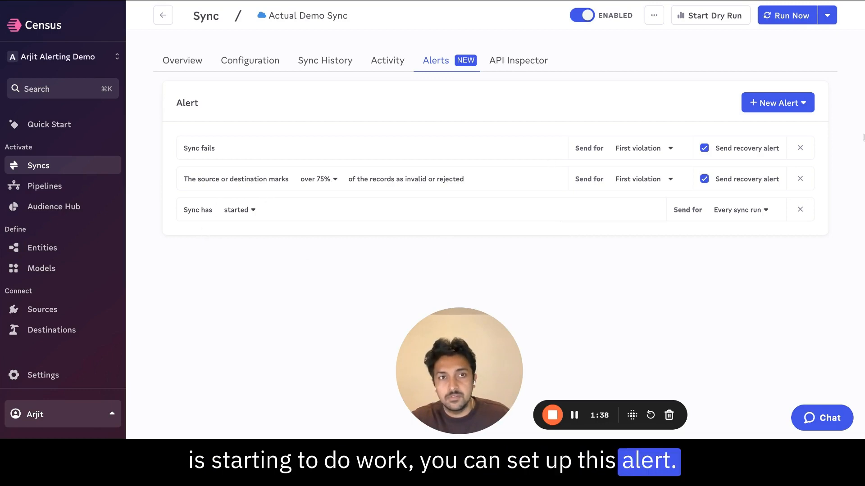
left_click(781, 116)
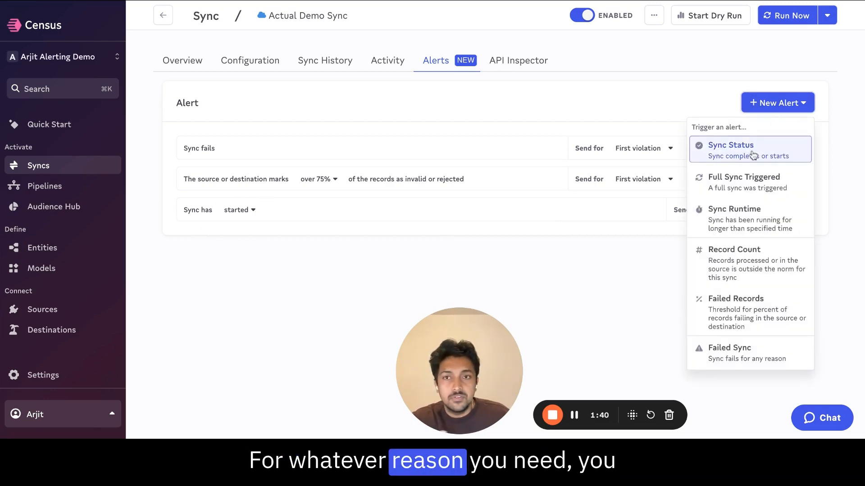
left_click(751, 155)
left_click(240, 240)
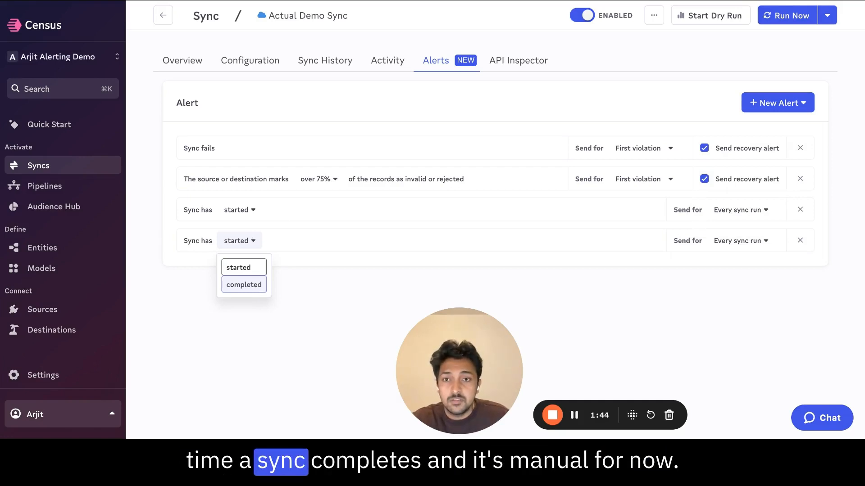
left_click(244, 284)
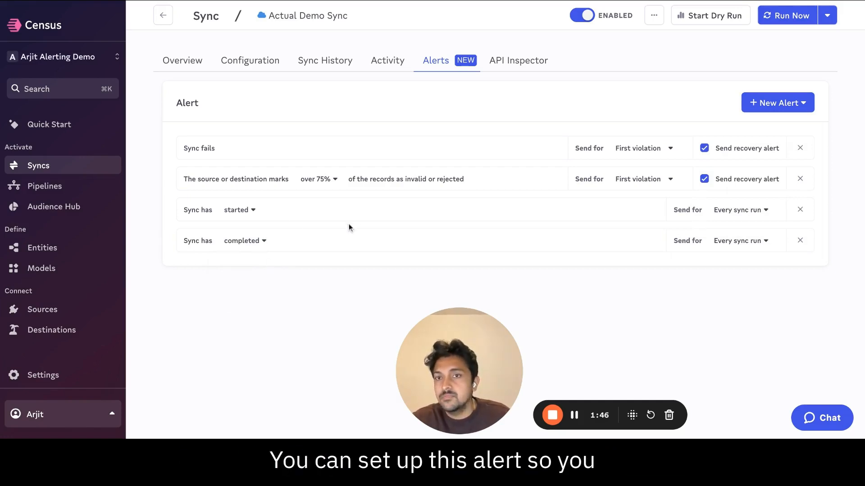
- Add a Sync Runtime alert that triggers when the sync has not completed within 1 hour
left_click(791, 103)
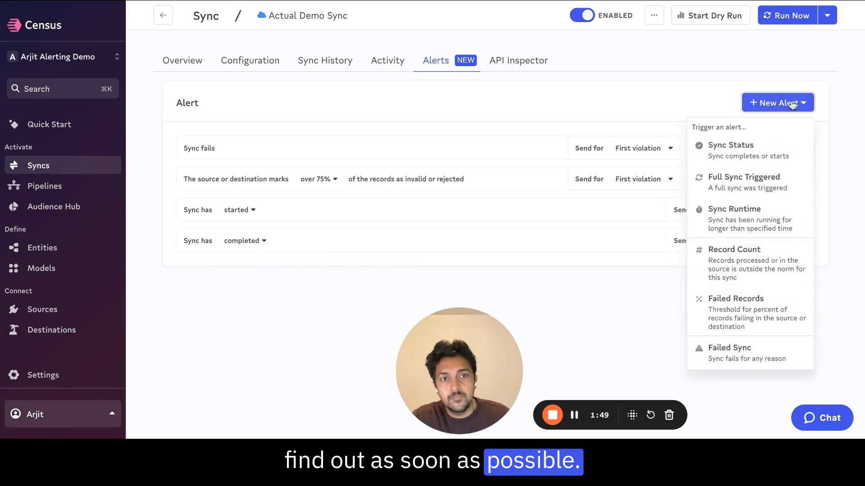
left_click(743, 230)
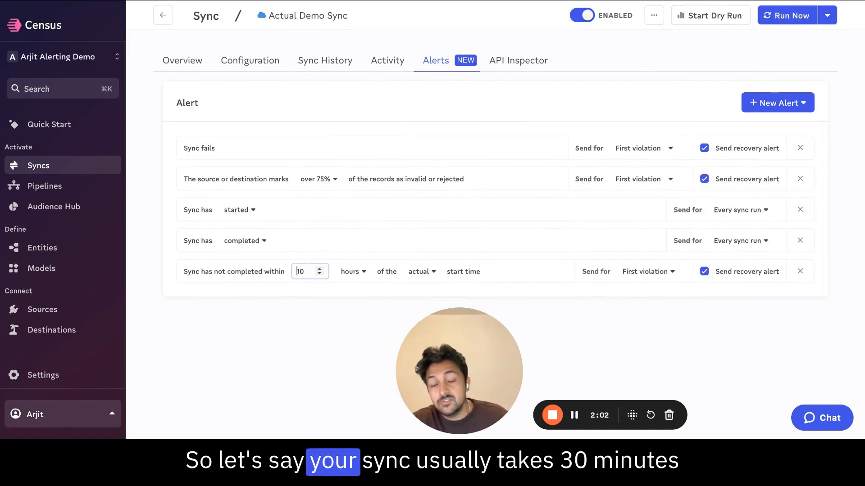
key("Right")
key("Right")
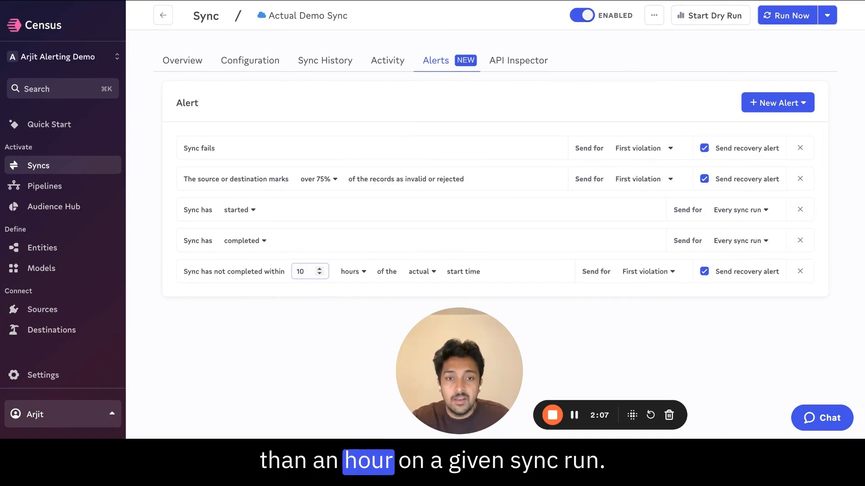
key("BackSpace")
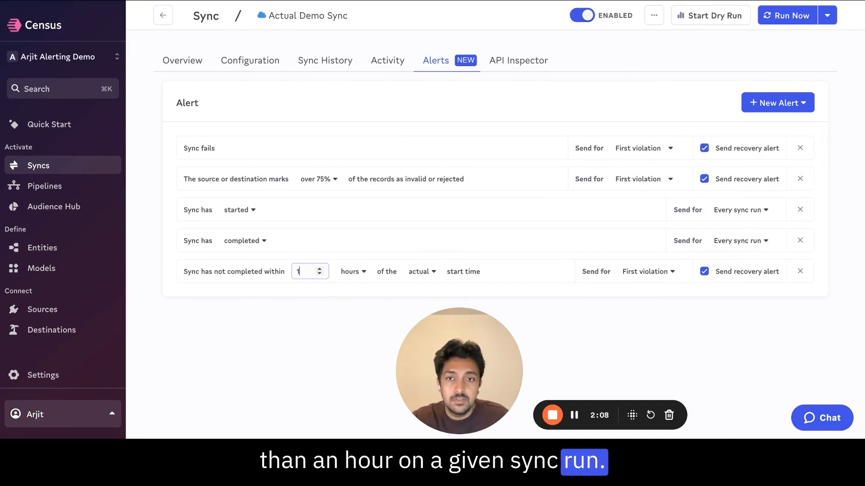
left_click(300, 294)
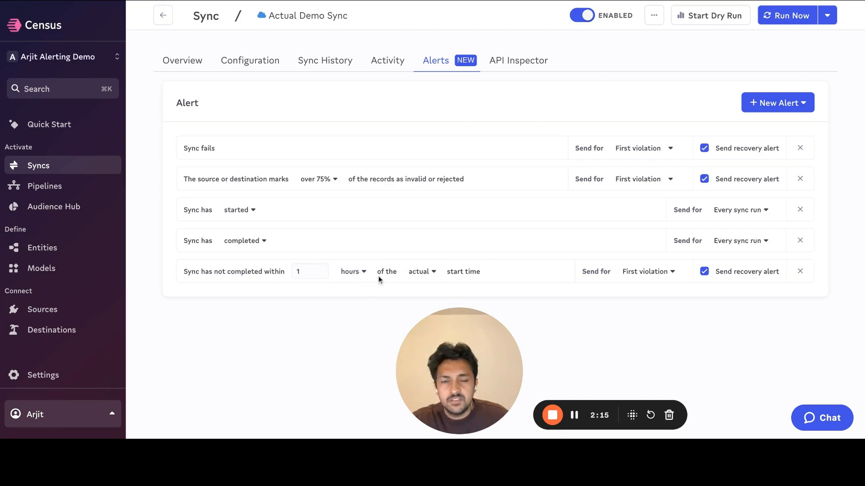
- Check the time unit and start time options available for the Sync Runtime alert
left_click(360, 273)
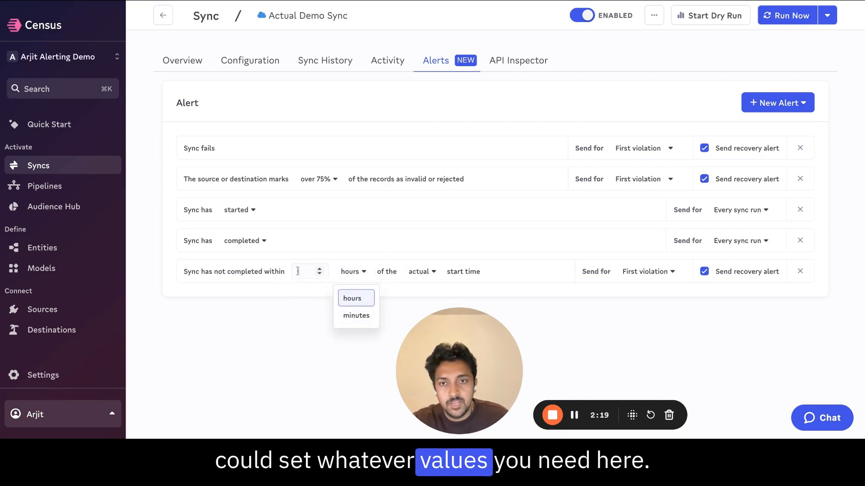
left_click(388, 268)
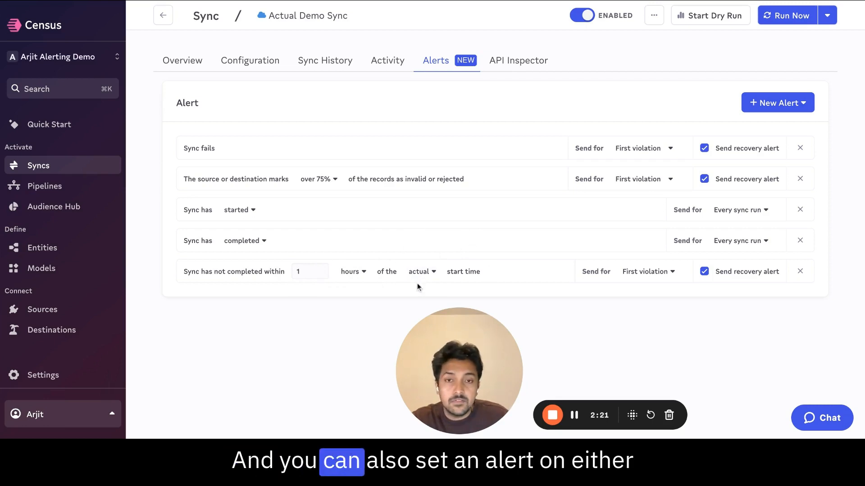
left_click(435, 274)
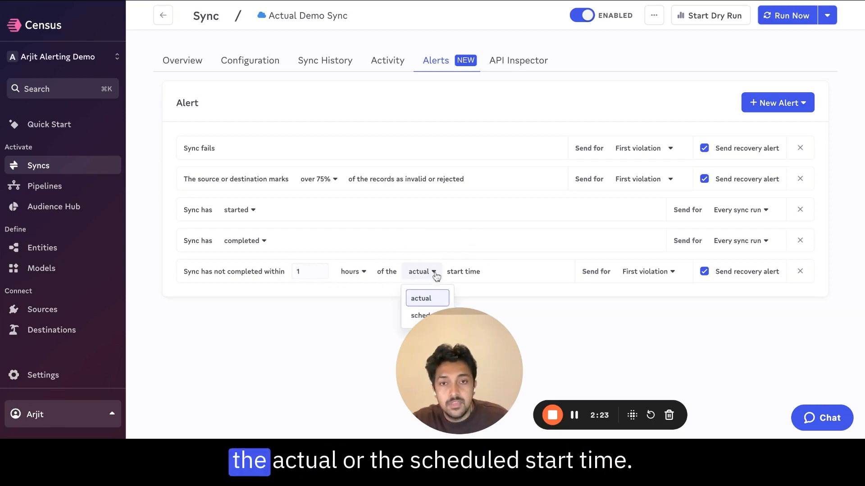
left_click_drag(488, 383, 540, 383)
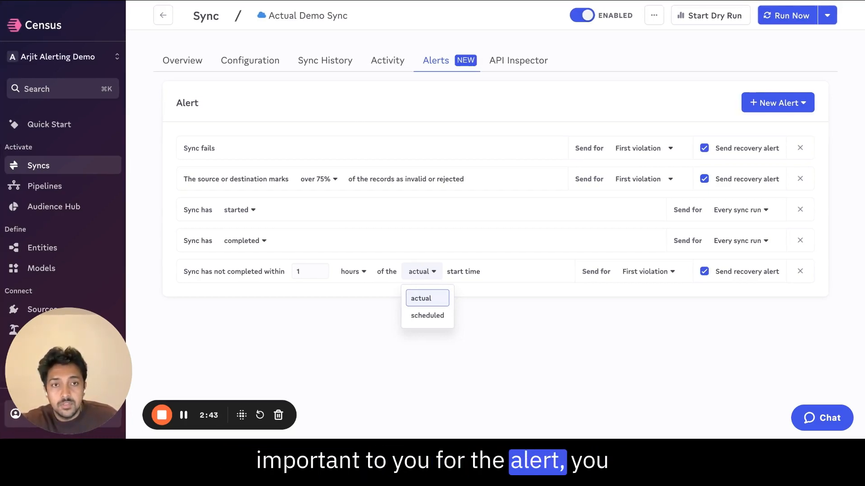
left_click(524, 285)
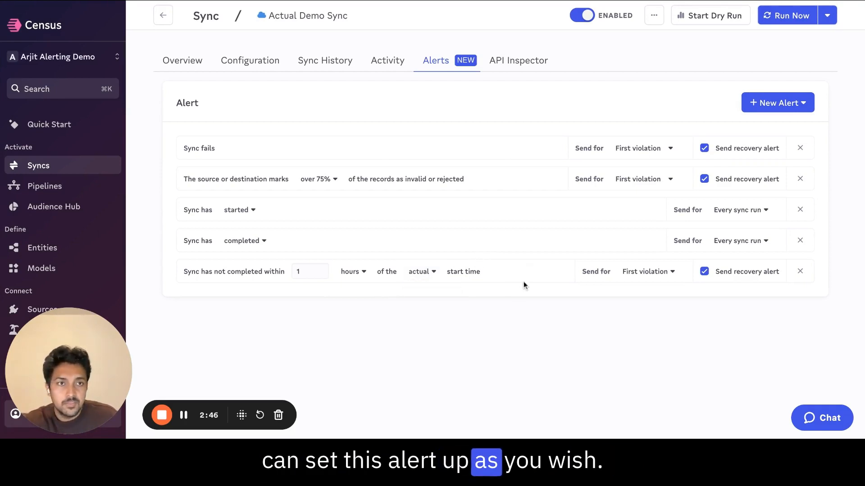
- Add a Record Count alert for records in source and set its deviation threshold to 10%
left_click(803, 103)
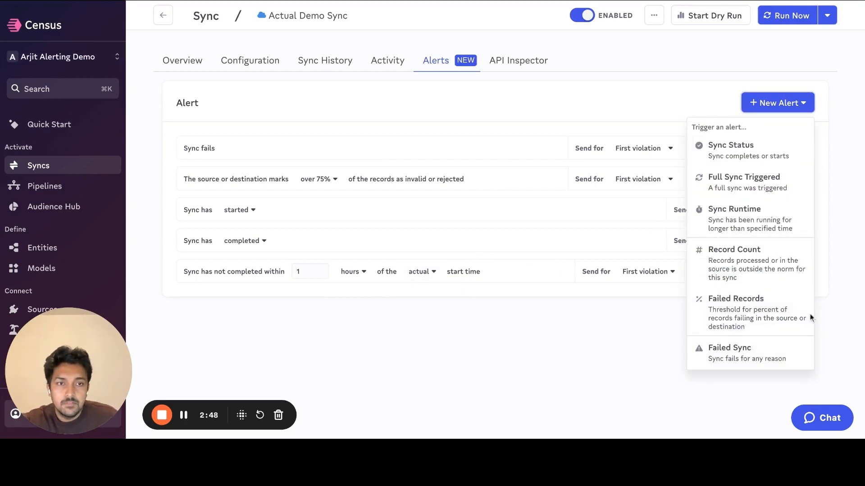
left_click(739, 274)
scroll(429, 356, "down", 1)
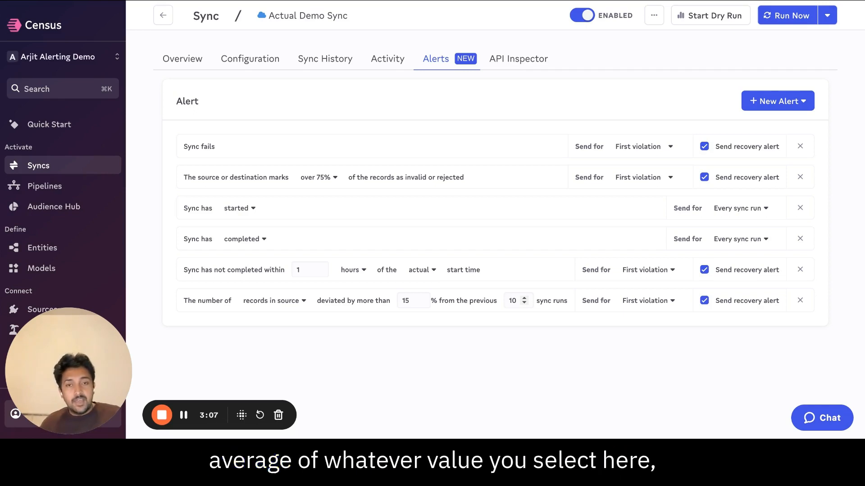
left_click(273, 301)
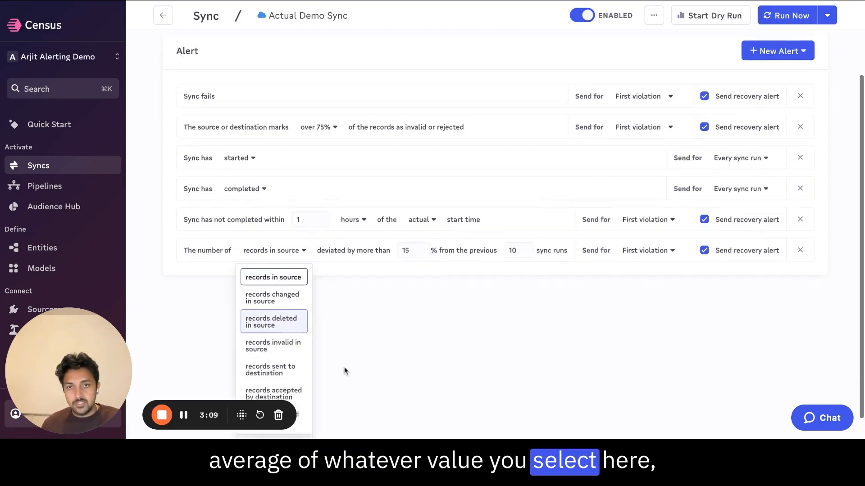
scroll(344, 366, "down", 2)
left_click(409, 226)
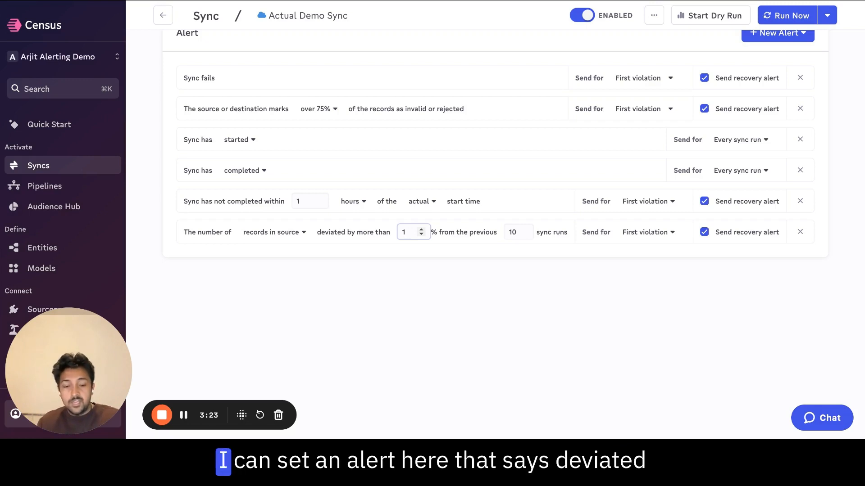
left_click(414, 311)
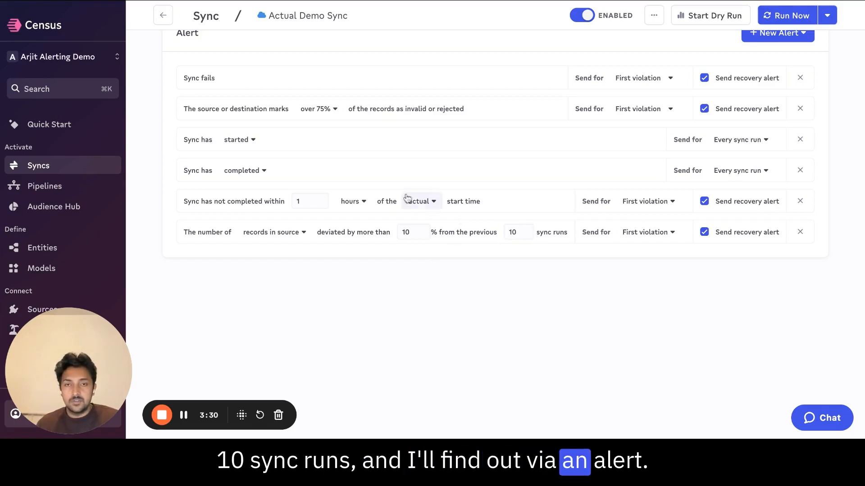
- Review the record types that the Record Count alert can monitor
left_click(295, 232)
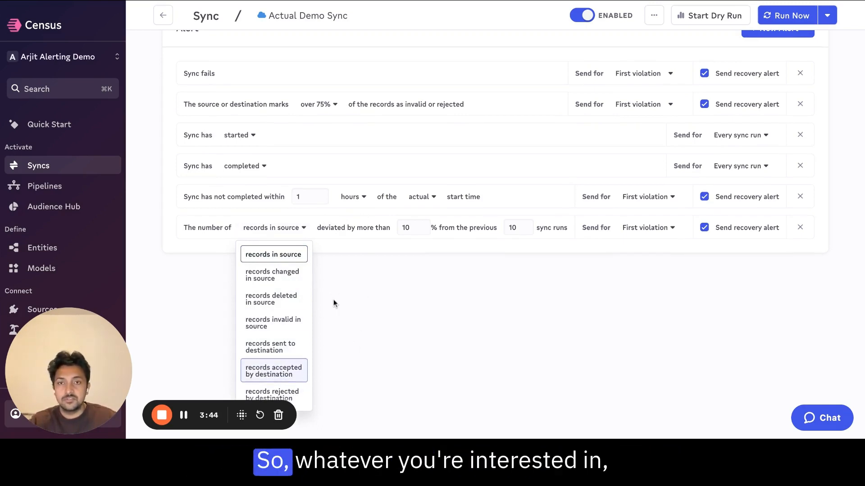
left_click(403, 273)
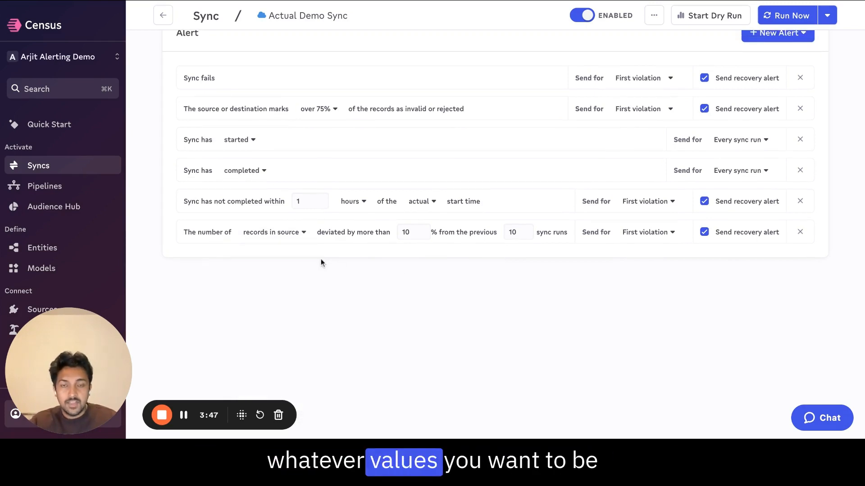
scroll(314, 249, "up", 1)
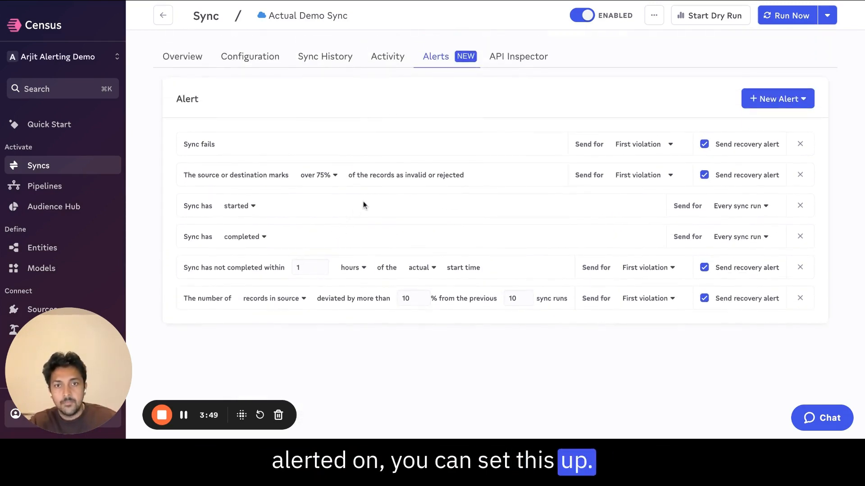
- Add a second Record Count alert for records in source deviating by more than 25% from the previous 5 sync runs
scroll(499, 280, "down", 3)
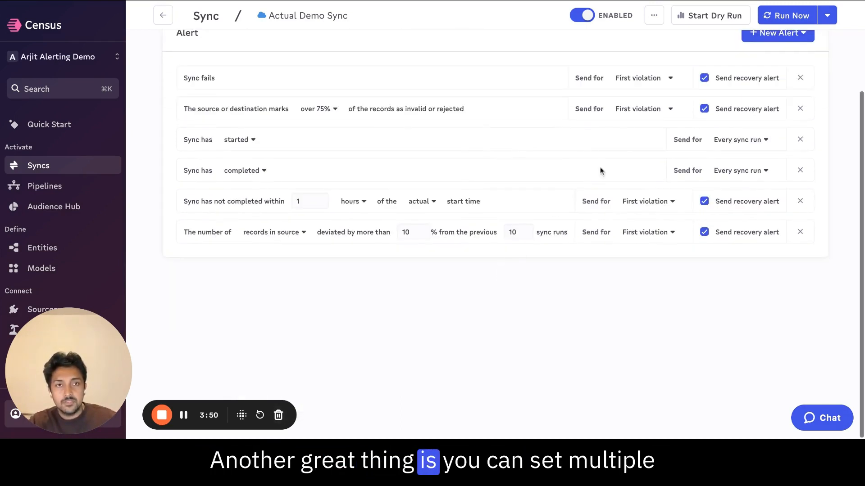
left_click(774, 35)
left_click(696, 194)
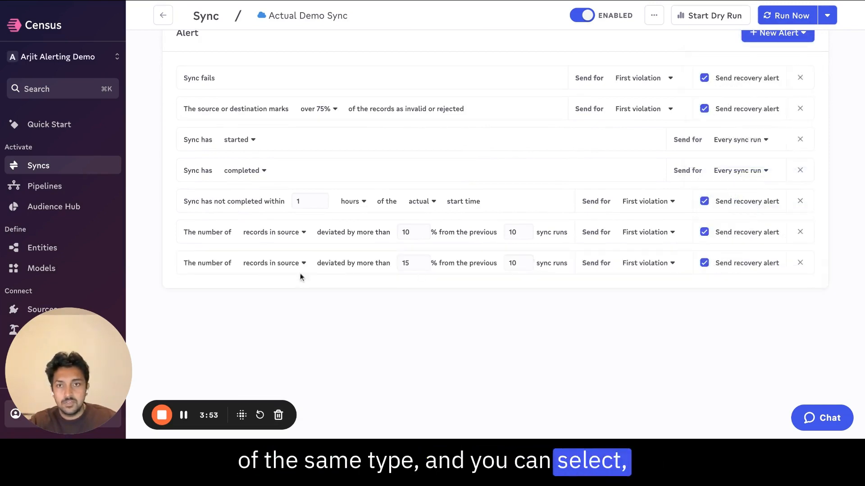
left_click(412, 263)
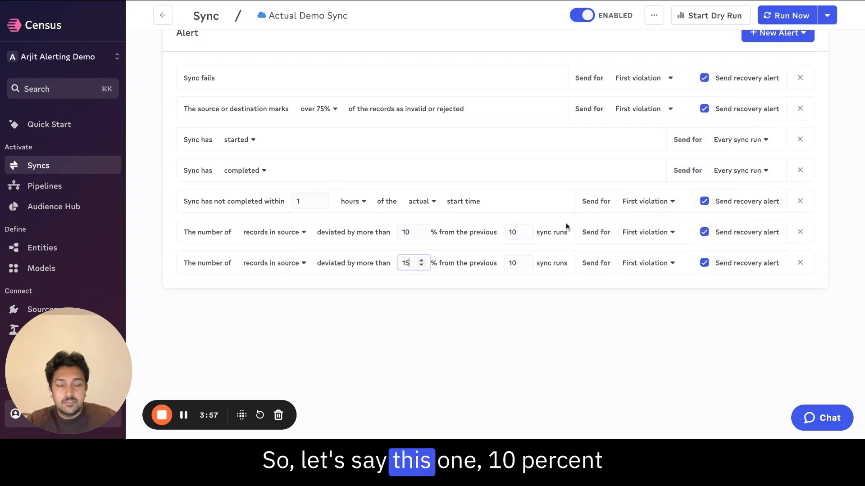
key("BackSpace")
key("BackSpace")
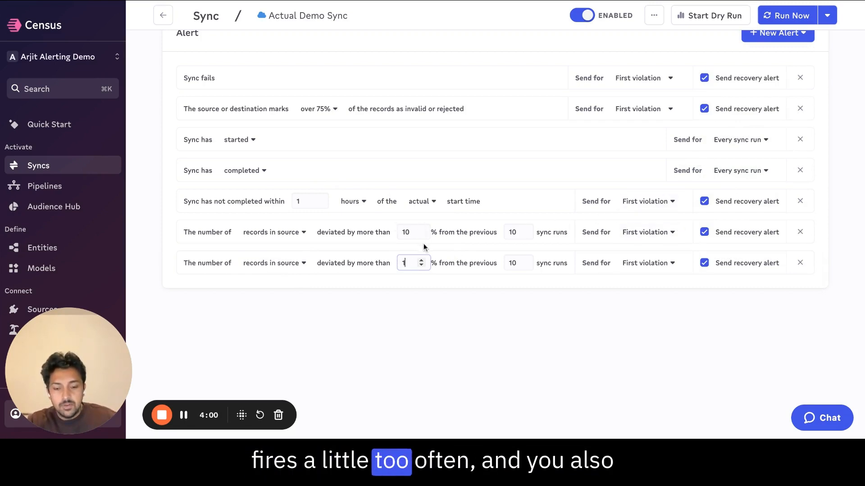
type("25")
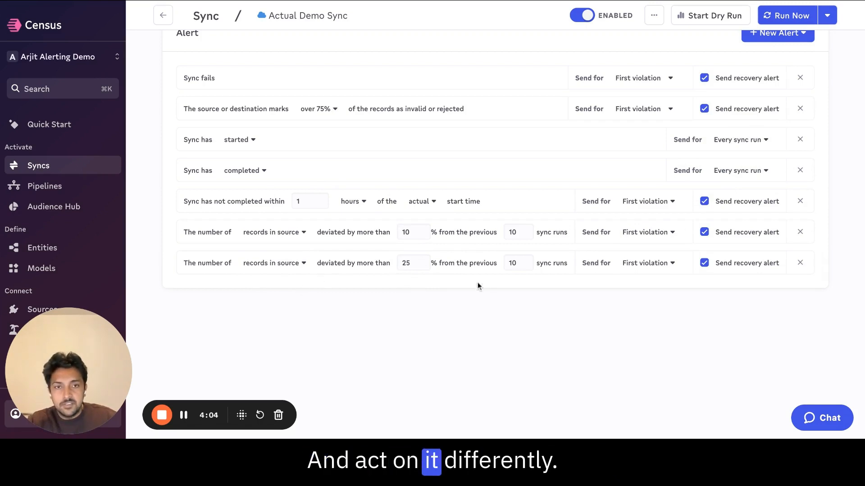
double_click(512, 263)
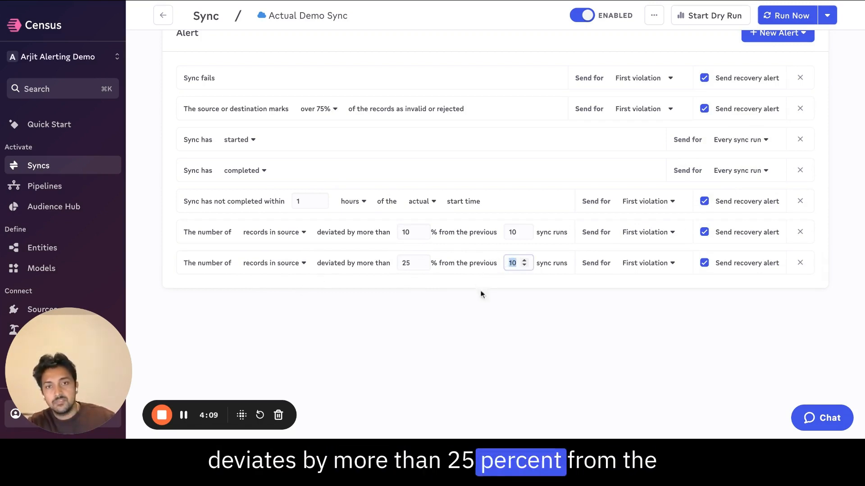
type("5")
left_click(496, 302)
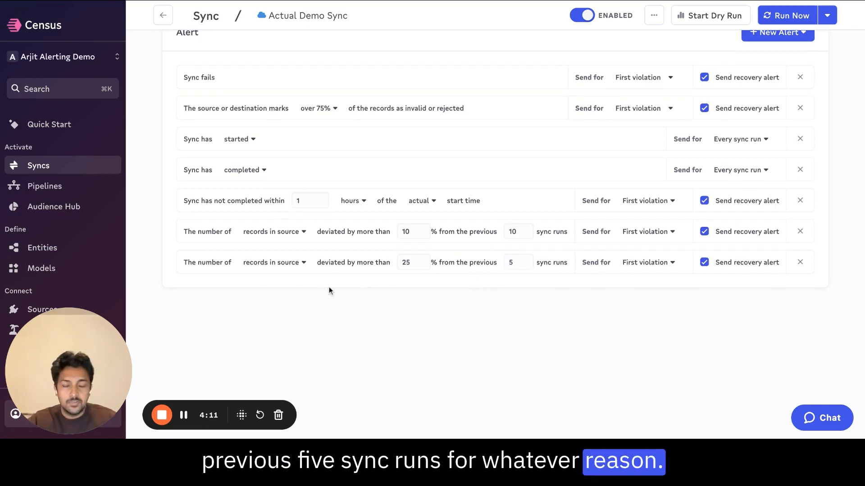
scroll(329, 290, "up", 2)
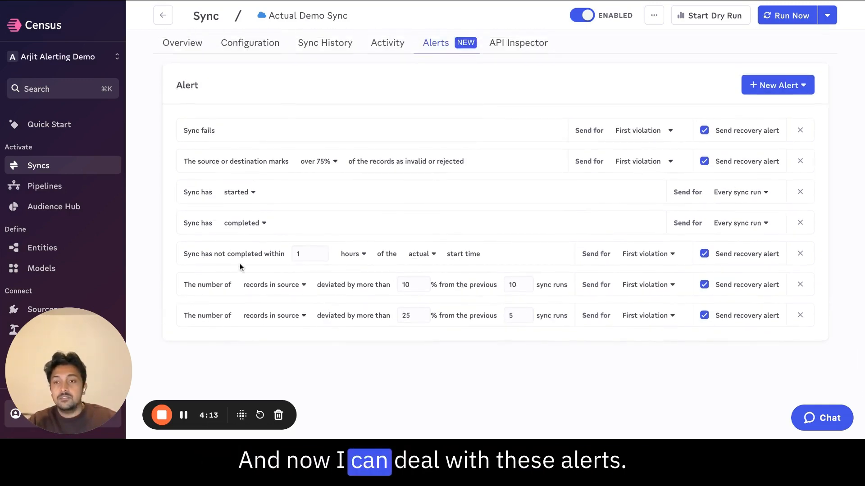